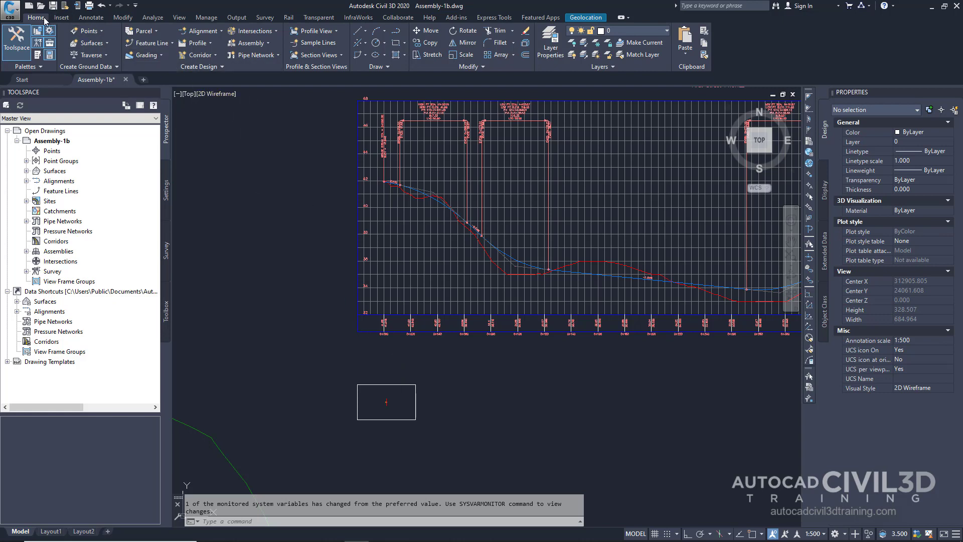
Switch the tool palette to Civil Imperial Subassemblies and show its Basic group with BasicLane.
{"action": "left_click", "coordinate": [39, 56]}
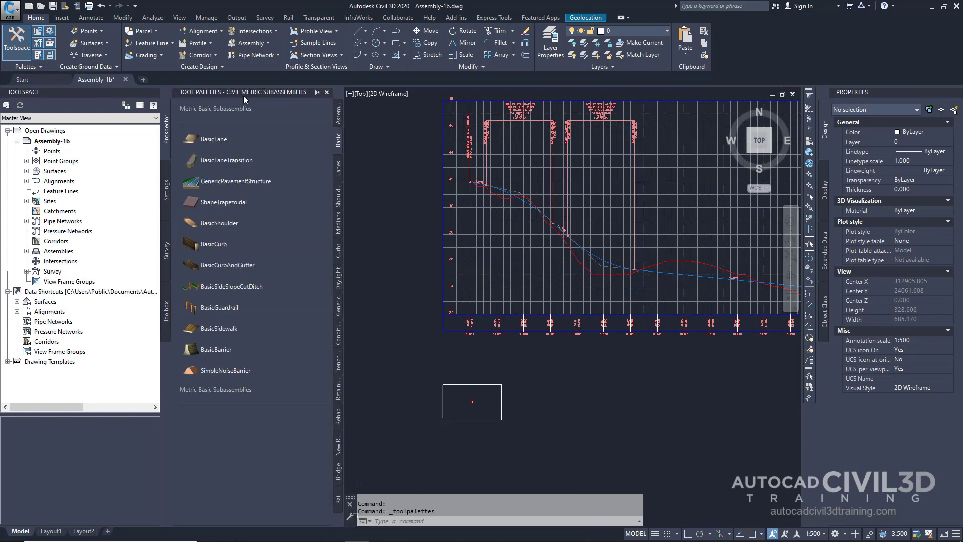
{"action": "right_click", "coordinate": [257, 94]}
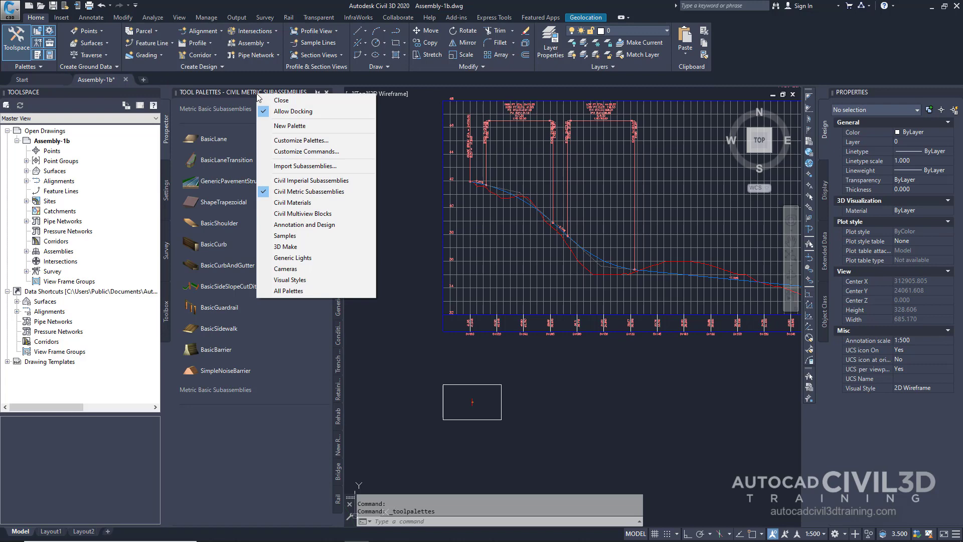
{"action": "left_click", "coordinate": [350, 182]}
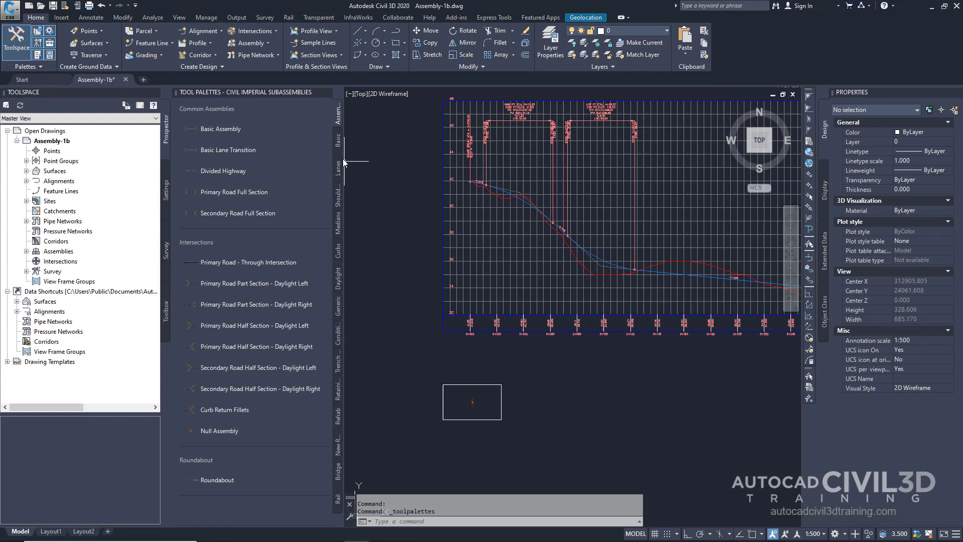
{"action": "left_click", "coordinate": [339, 141]}
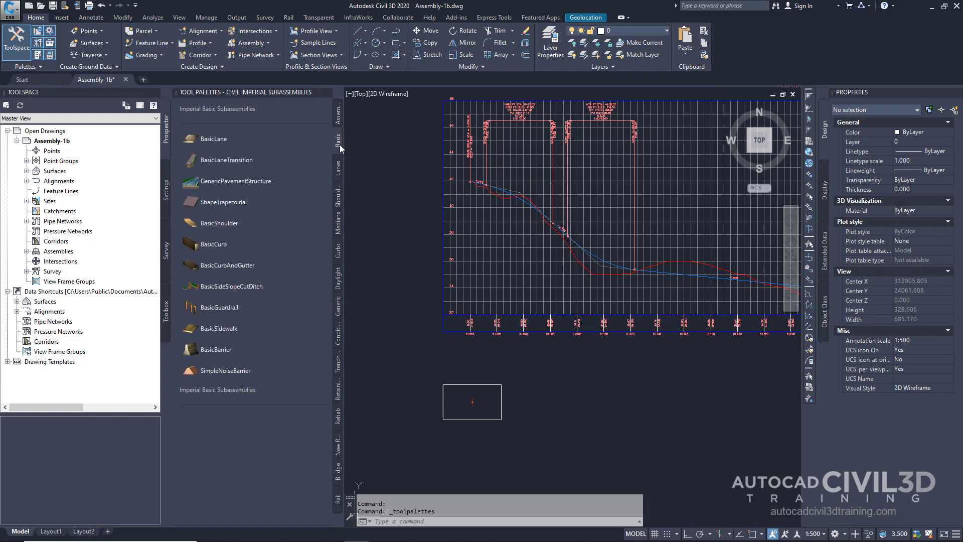
Pick BasicLane and centre the assembly marker to place a 12 m right lane at -2% slope.
{"action": "left_click", "coordinate": [223, 143]}
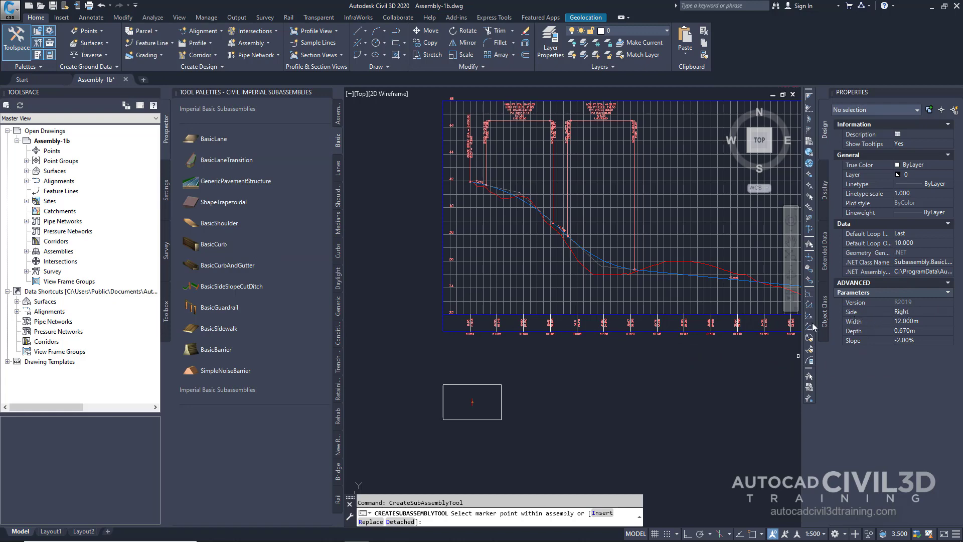
{"action": "scroll", "coordinate": [439, 409], "scroll_direction": "up", "scroll_amount": 2}
{"action": "scroll", "coordinate": [517, 395], "scroll_direction": "up", "scroll_amount": 5}
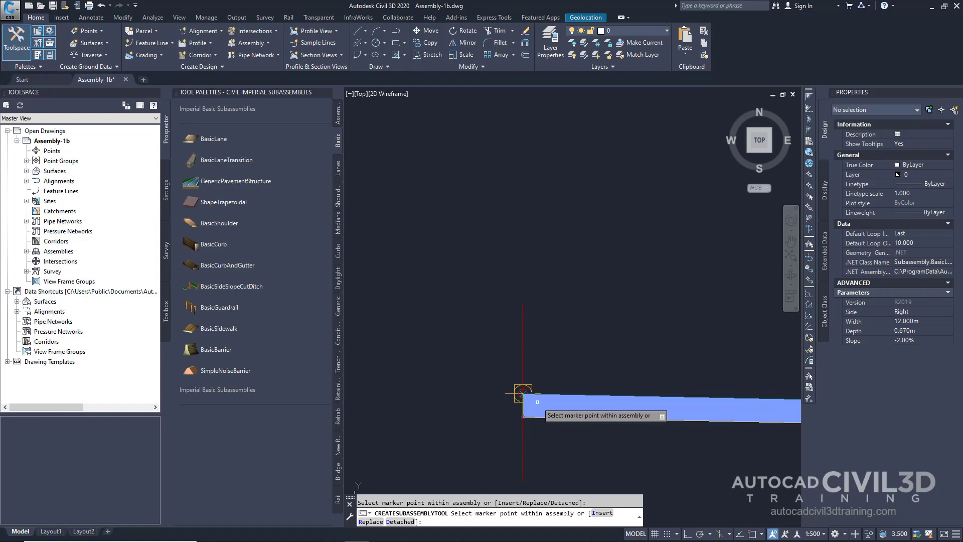
{"action": "scroll", "coordinate": [517, 394], "scroll_direction": "down", "scroll_amount": 2}
{"action": "middle_click_drag", "start_coordinate": [647, 406], "coordinate": [481, 398]}
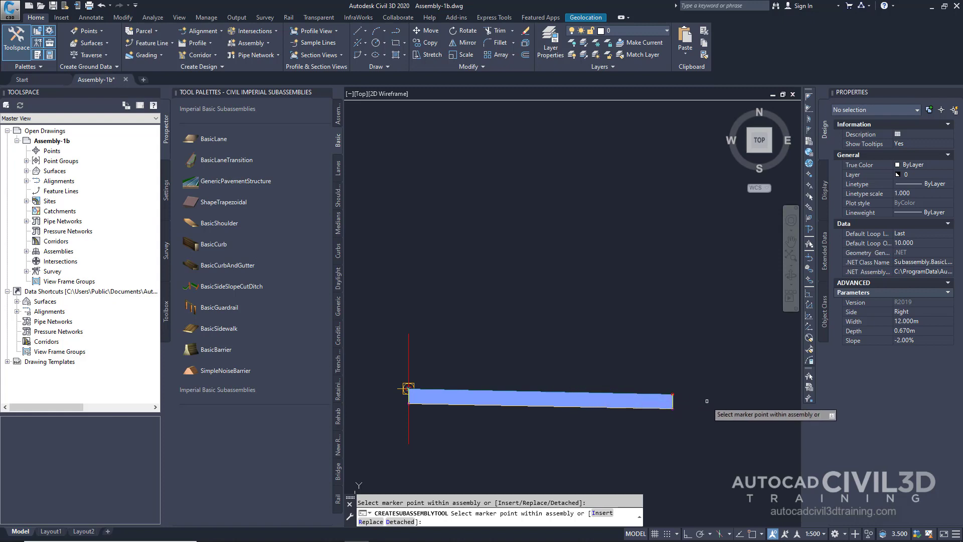
Set the BasicLane side to Left, attach it to the assembly marker, and end placement.
{"action": "left_click", "coordinate": [909, 311]}
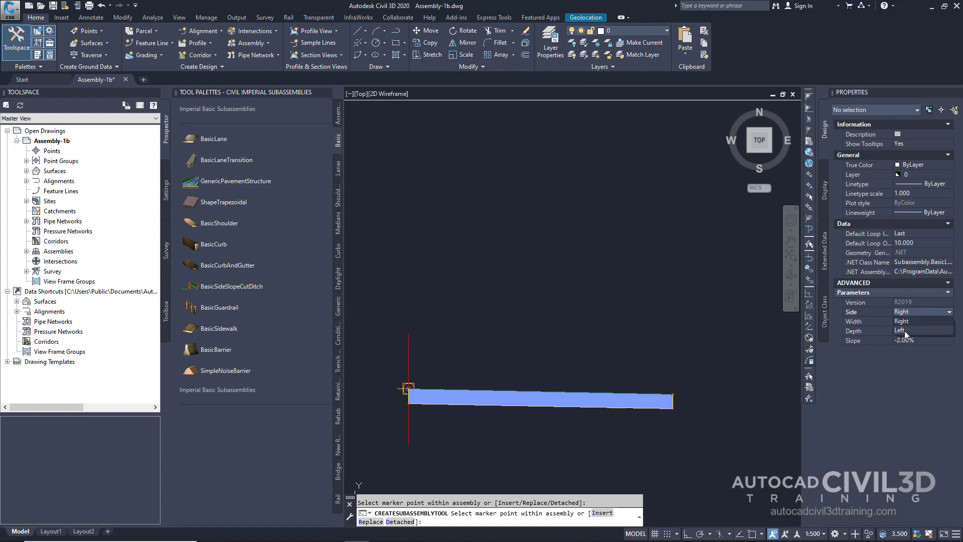
{"action": "left_click", "coordinate": [904, 331]}
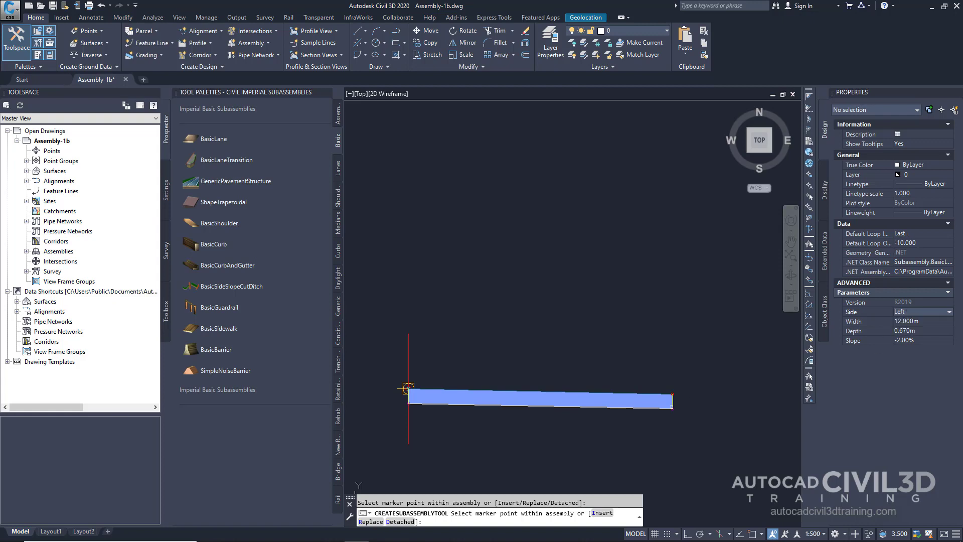
{"action": "scroll", "coordinate": [450, 421], "scroll_direction": "up", "scroll_amount": 4}
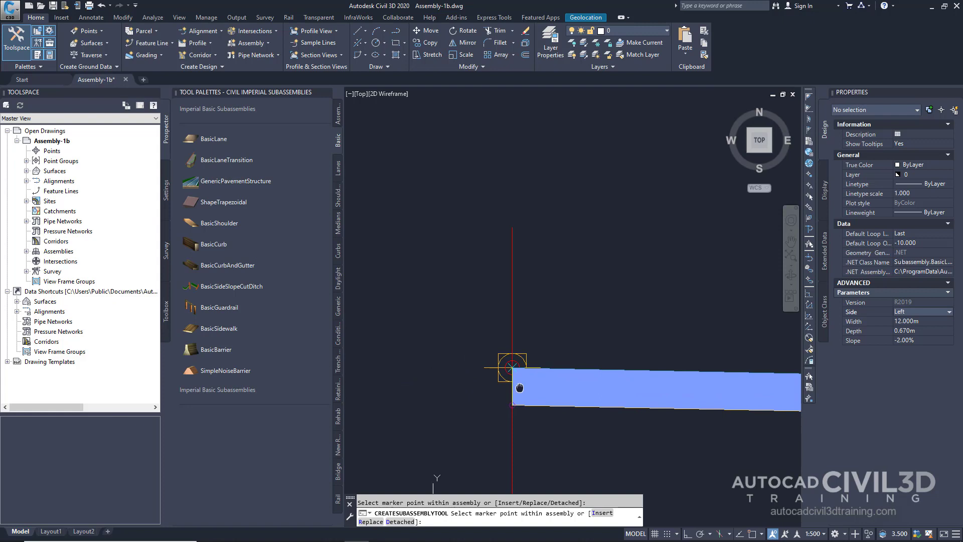
{"action": "left_click", "coordinate": [552, 357]}
{"action": "scroll", "coordinate": [647, 379], "scroll_direction": "down", "scroll_amount": 4}
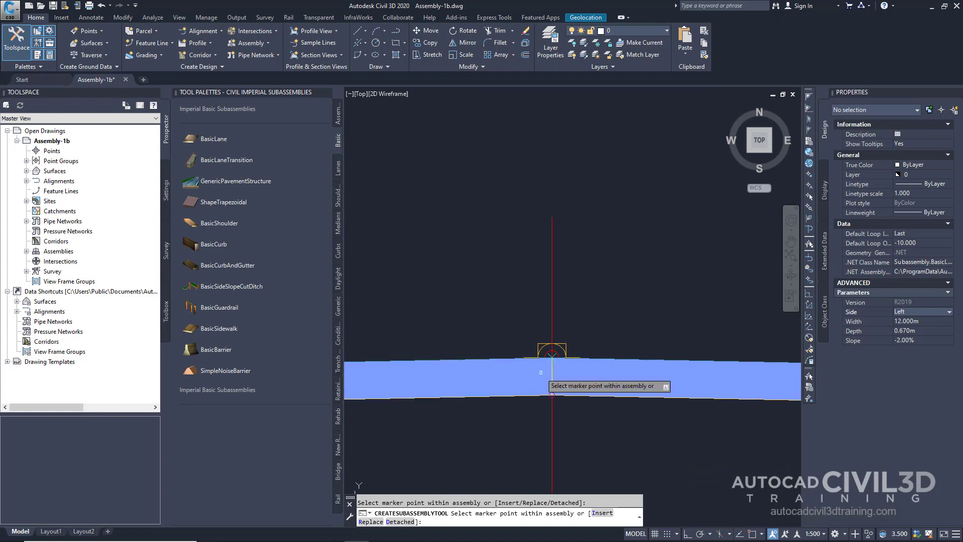
{"action": "scroll", "coordinate": [623, 388], "scroll_direction": "down", "scroll_amount": 3}
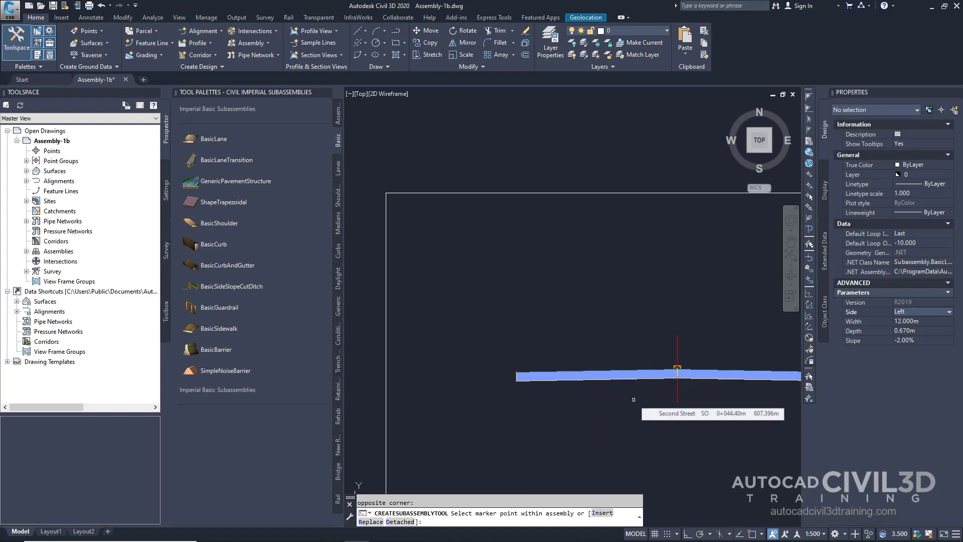
{"action": "key", "text": "Escape"}
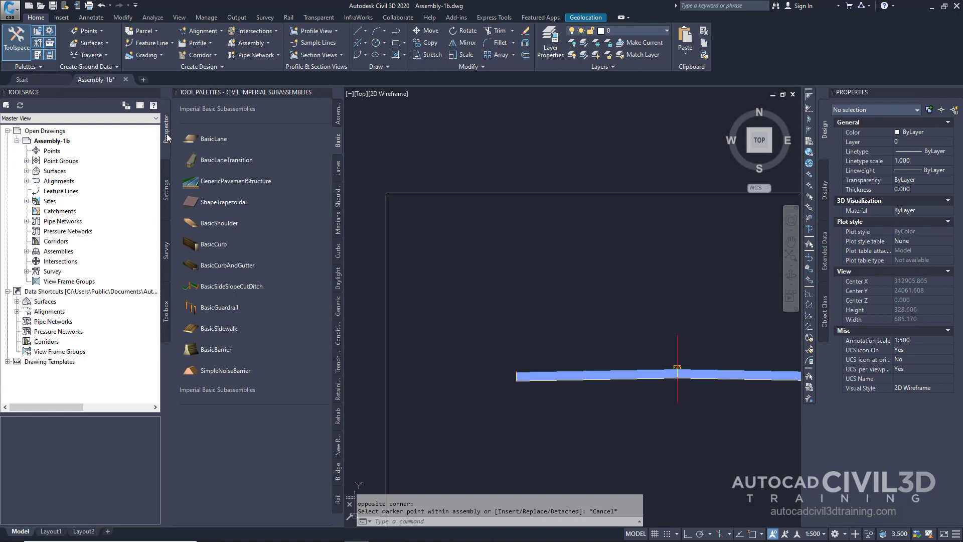
Expand Assemblies > Assembly - (1) > Baseline and its Right and Left BasicLane nodes.
{"action": "left_click", "coordinate": [27, 251]}
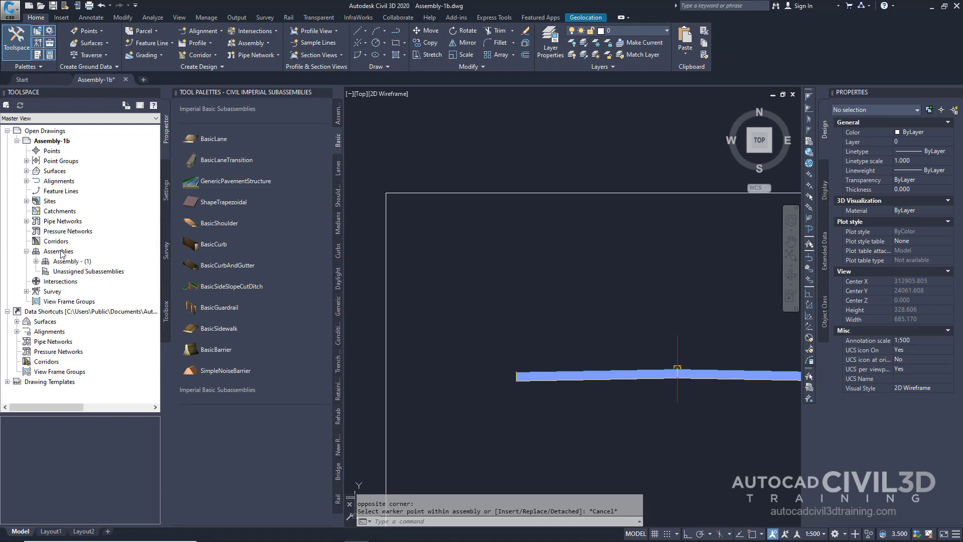
{"action": "left_click", "coordinate": [35, 262]}
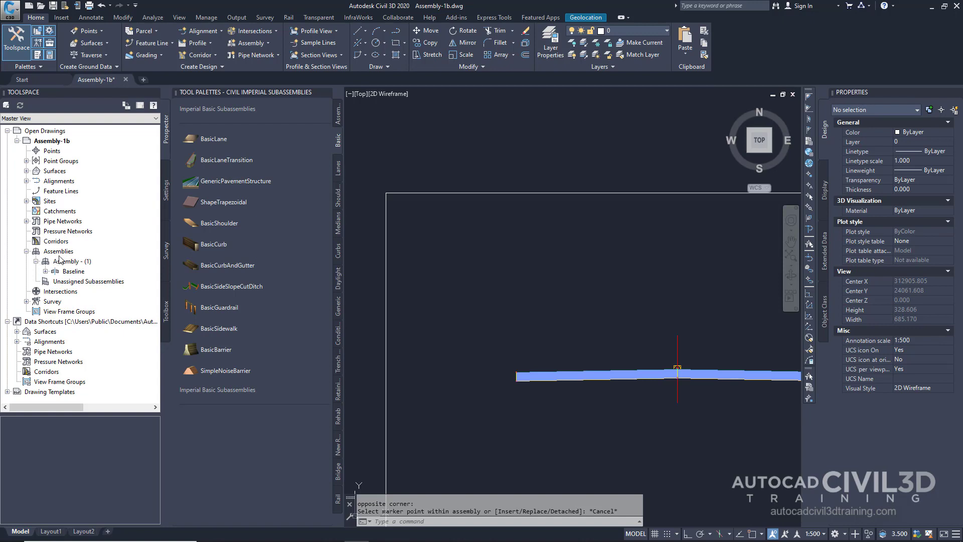
{"action": "left_click", "coordinate": [46, 271]}
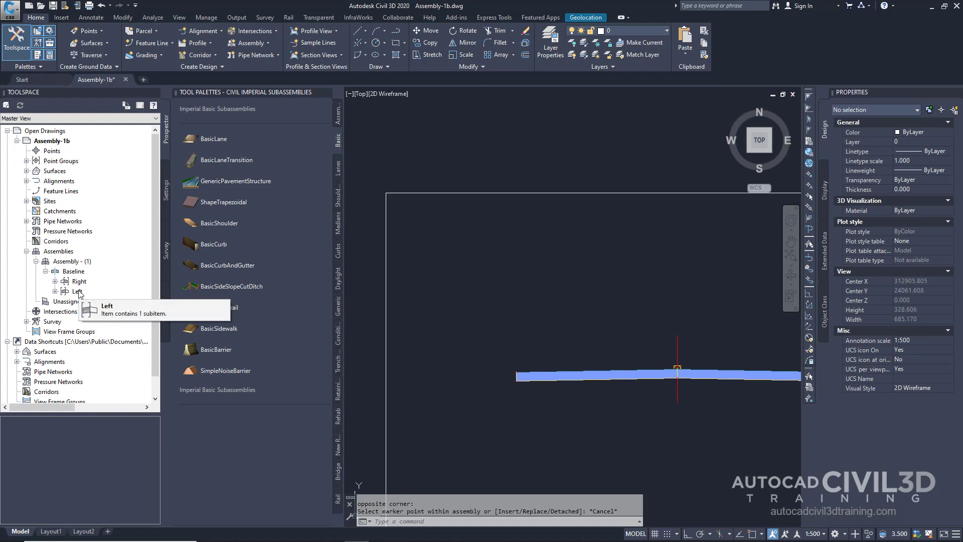
{"action": "left_click", "coordinate": [55, 281]}
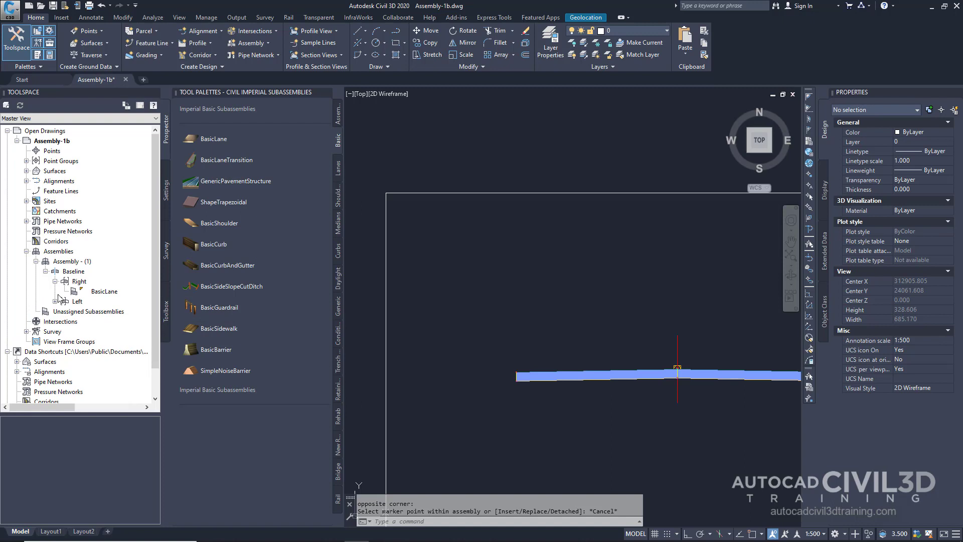
{"action": "left_click", "coordinate": [55, 301]}
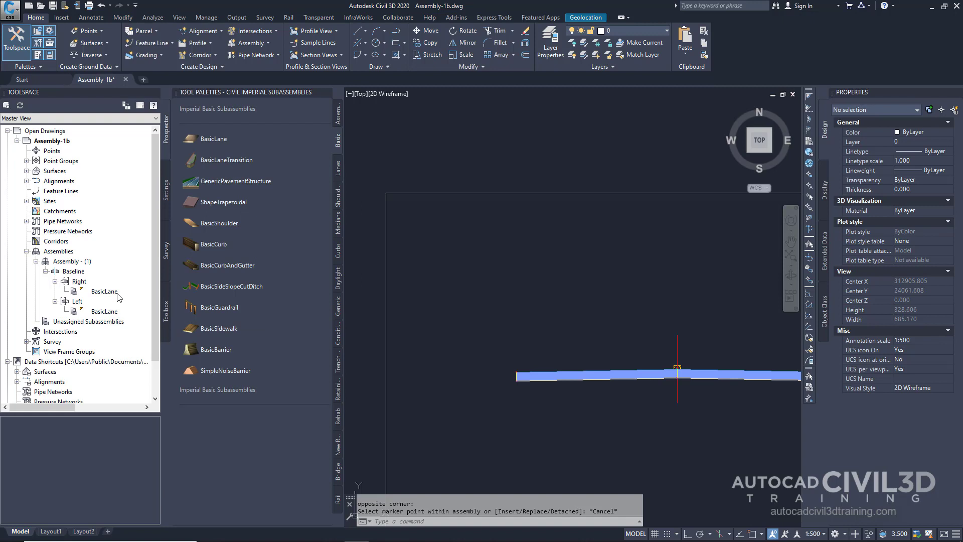
From the Toolspace Settings tree, open Edit Feature Settings for Subassembly.
{"action": "left_click", "coordinate": [164, 191]}
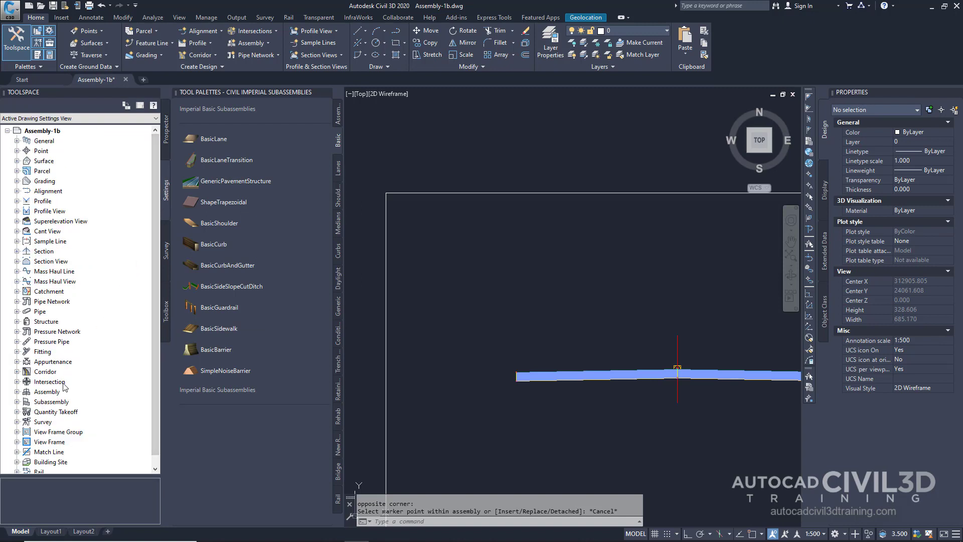
{"action": "right_click", "coordinate": [54, 405]}
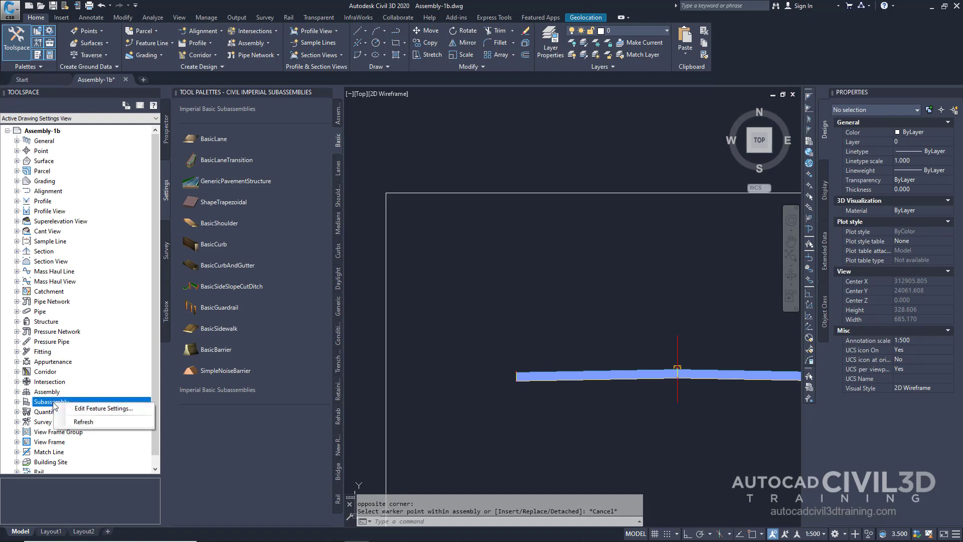
{"action": "left_click", "coordinate": [128, 412]}
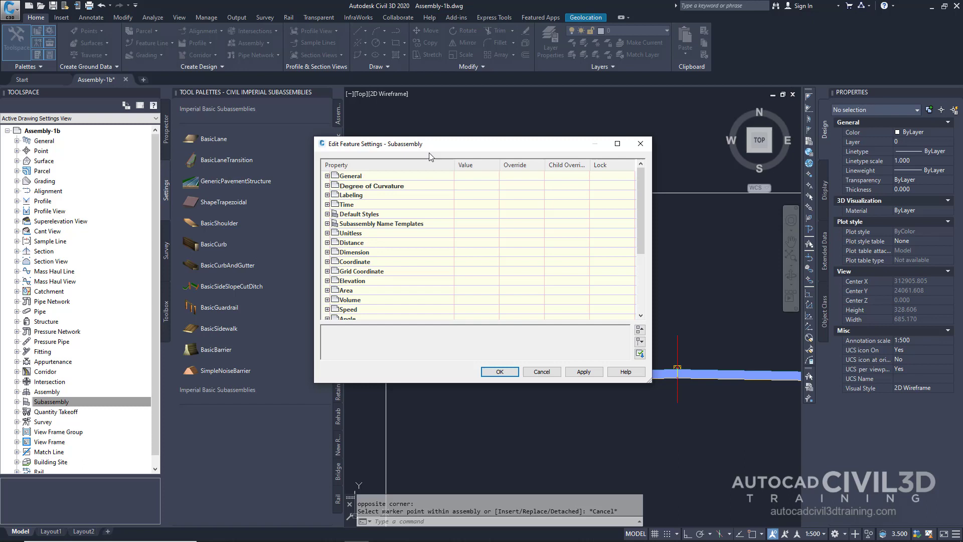
Open the Name Template for Subassembly Name Templates > Create From Macro.
{"action": "left_click", "coordinate": [328, 223]}
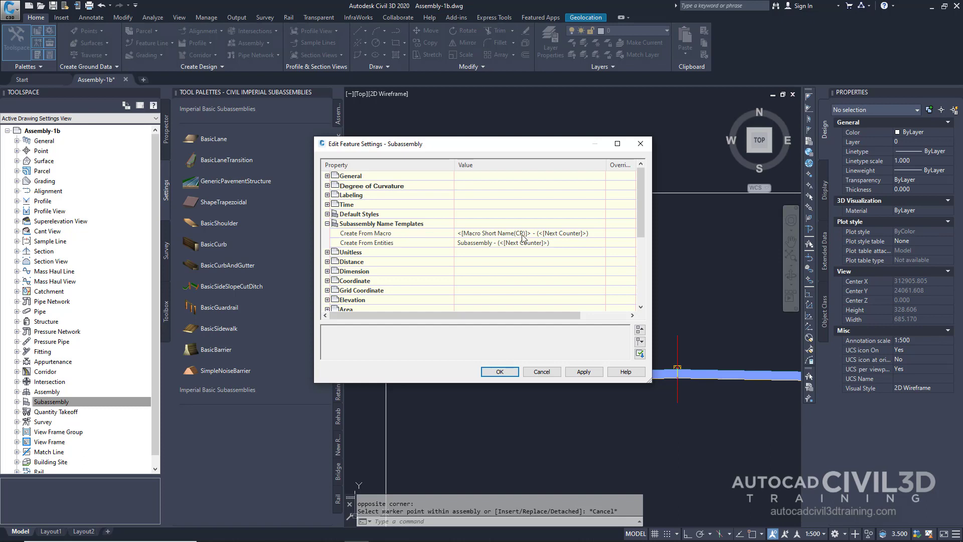
{"action": "left_click", "coordinate": [570, 235]}
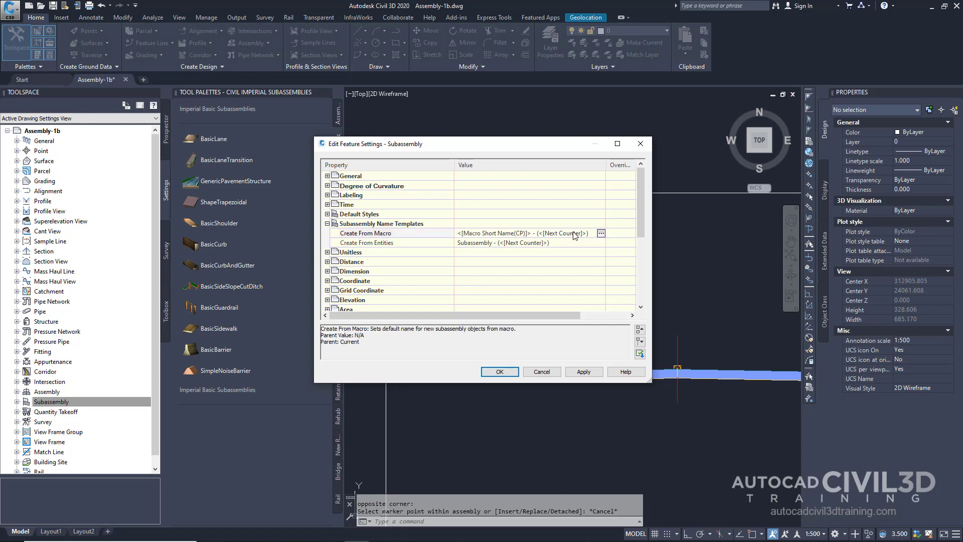
{"action": "left_click", "coordinate": [600, 233]}
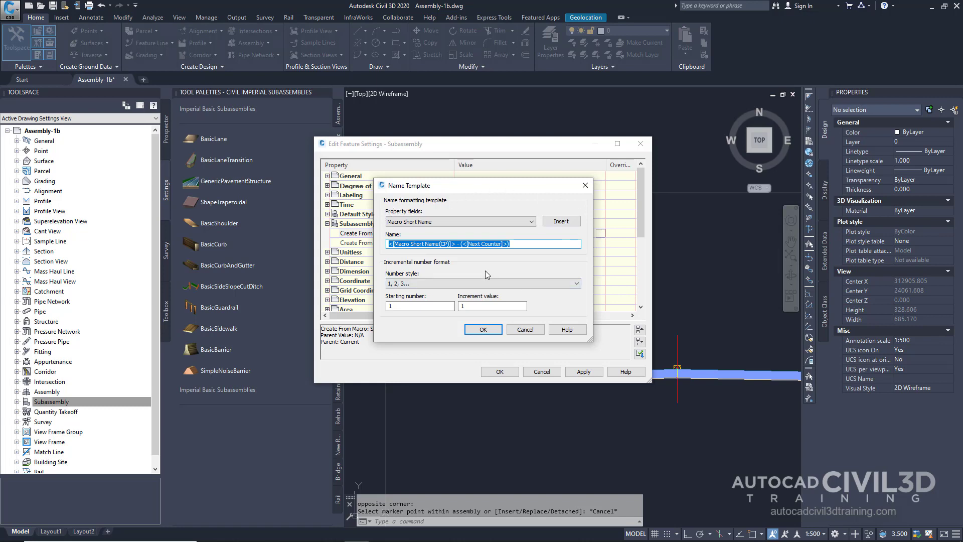
Replace the counter so the name reads <[Macro Short Name(CP)]> - (<[Subassembly Side]>).
{"action": "left_click", "coordinate": [492, 222]}
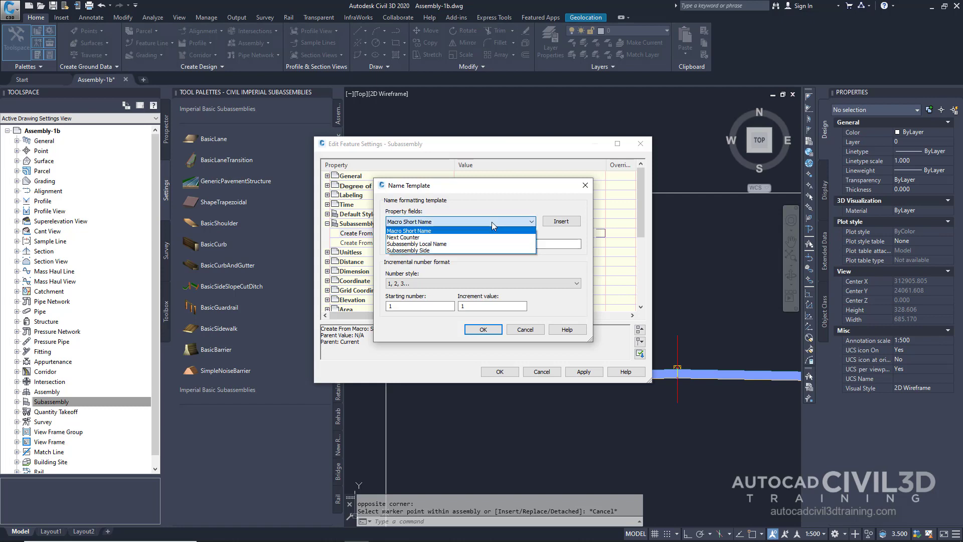
{"action": "left_click", "coordinate": [435, 251]}
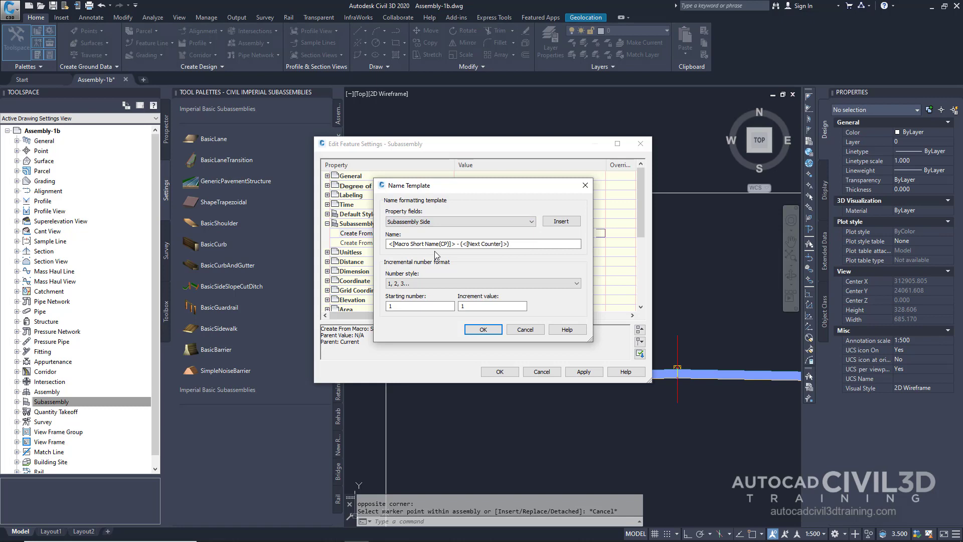
{"action": "left_click", "coordinate": [507, 245]}
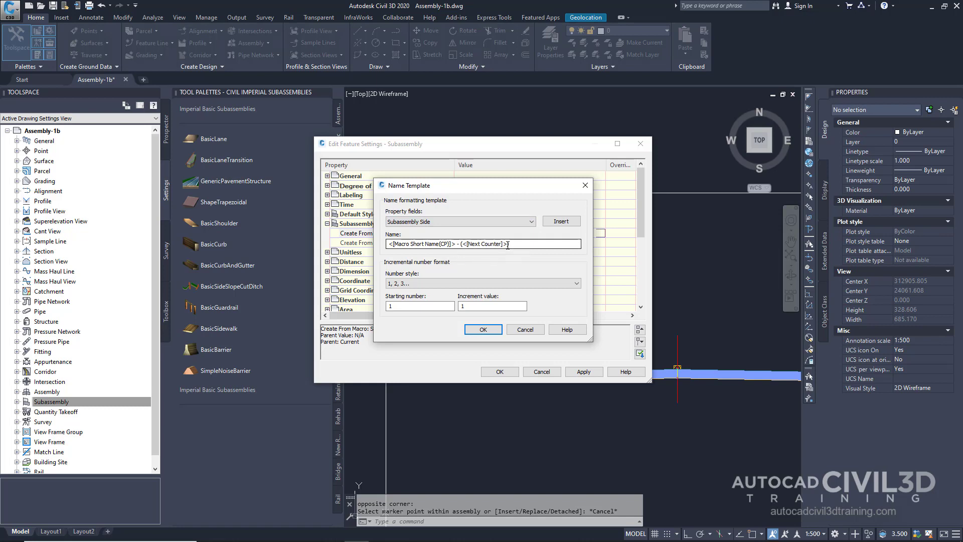
{"action": "left_click_drag", "start_coordinate": [508, 245], "coordinate": [464, 247]}
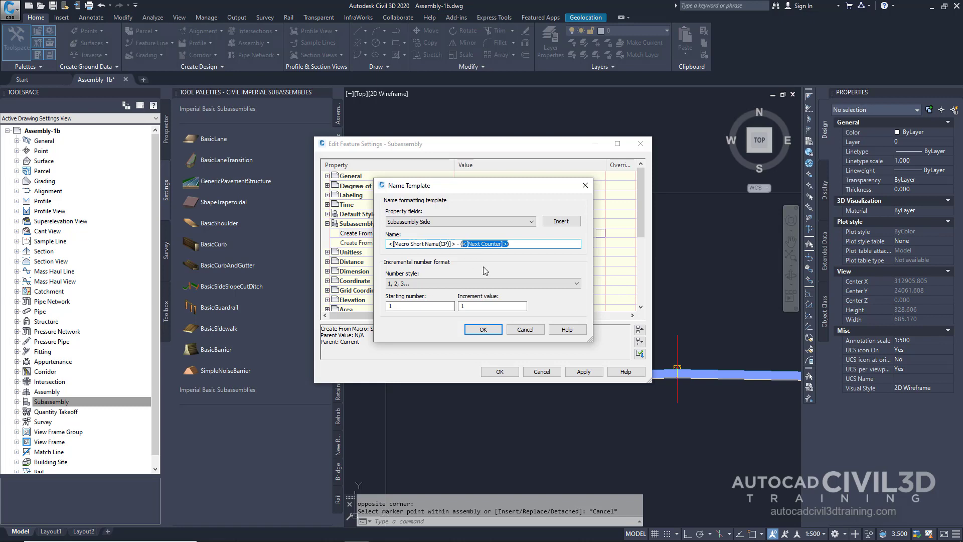
{"action": "left_click", "coordinate": [566, 222]}
{"action": "left_click", "coordinate": [492, 218]}
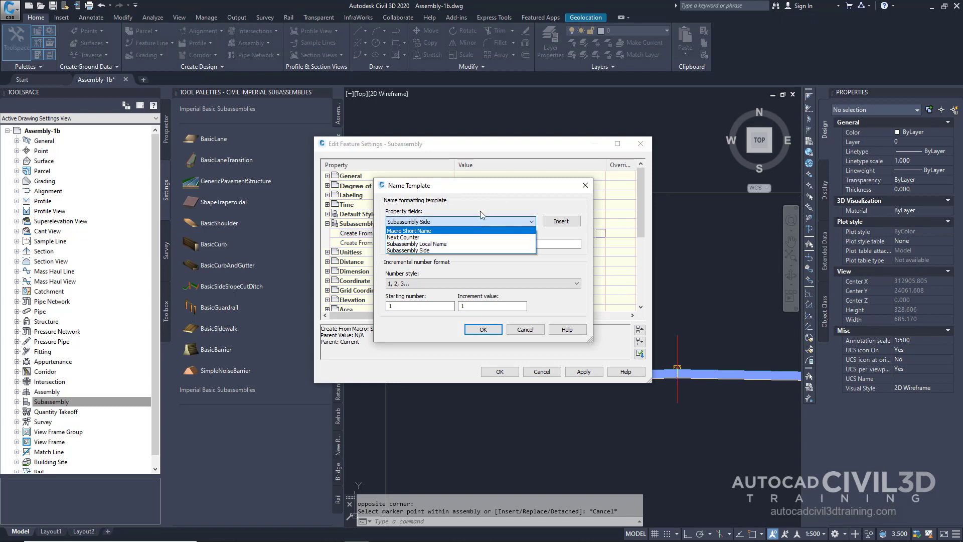
{"action": "left_click", "coordinate": [426, 250]}
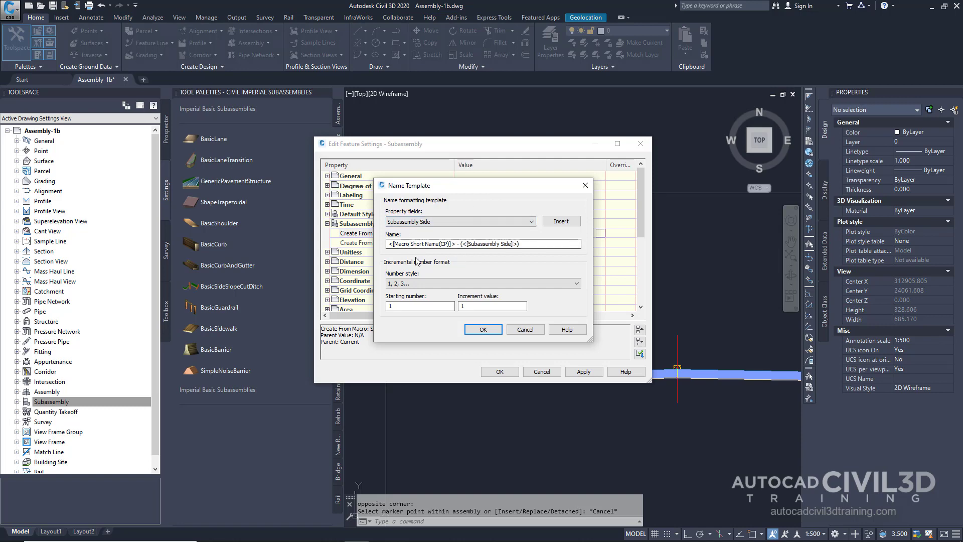
{"action": "left_click", "coordinate": [483, 330]}
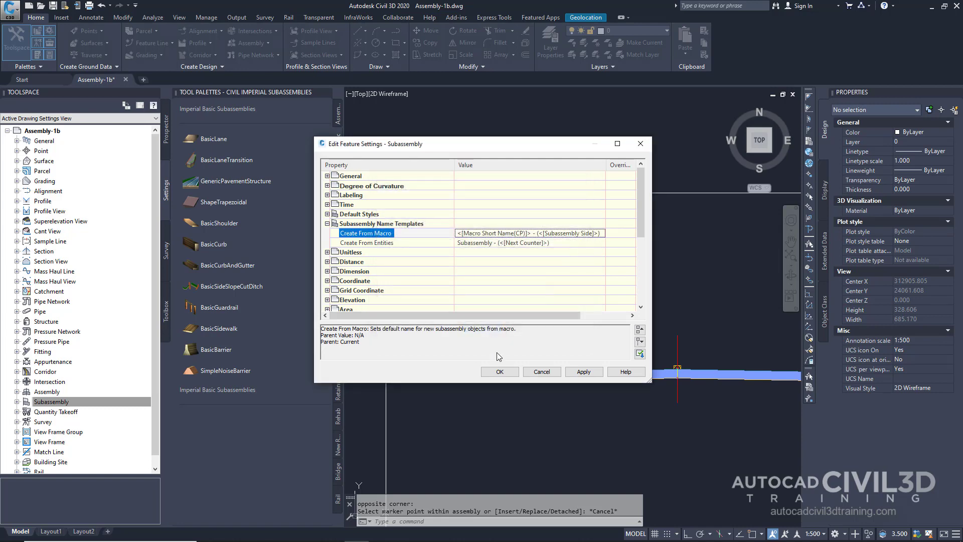
Set CreateSubAssemblyTool's Subassembly Name option to Use Name Template instead of Use Macro Name.
{"action": "left_click", "coordinate": [501, 372]}
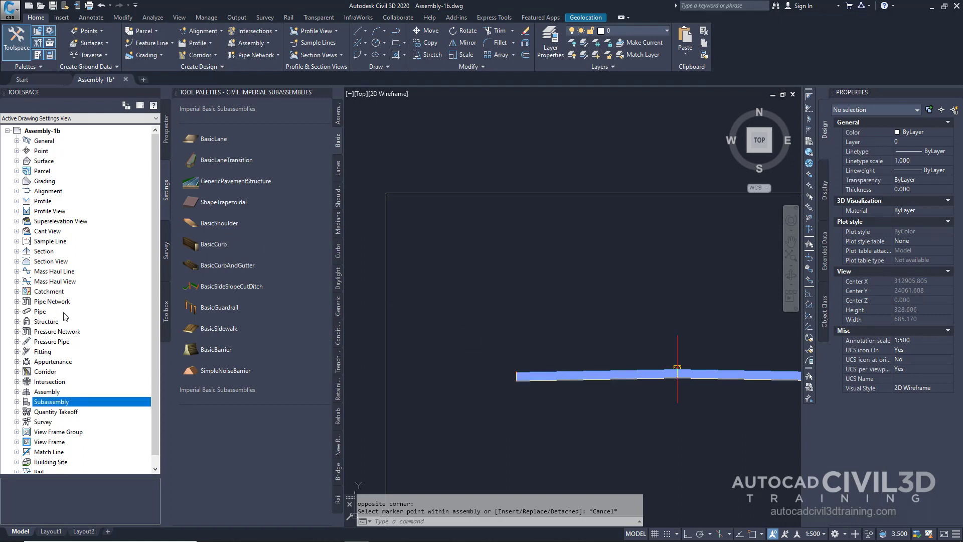
{"action": "left_click", "coordinate": [17, 401]}
{"action": "left_click", "coordinate": [26, 412]}
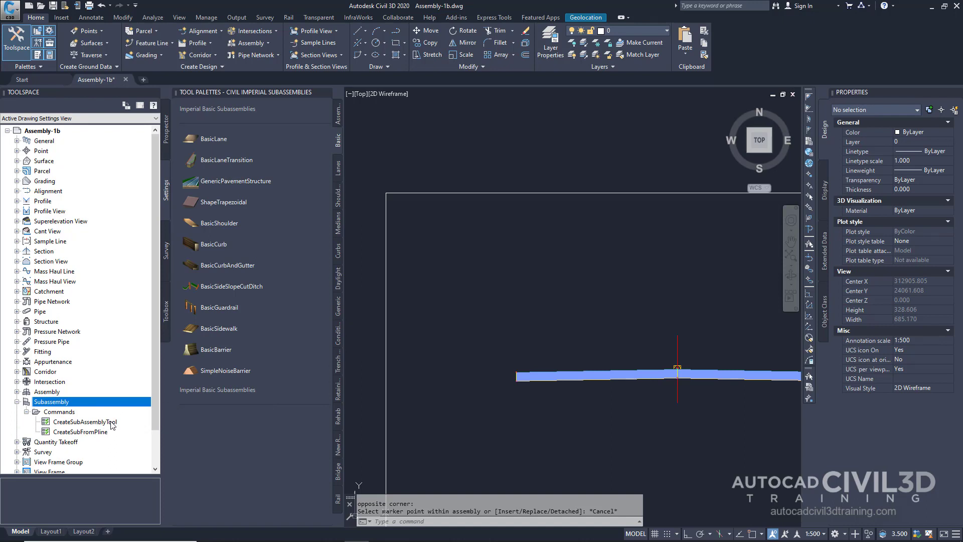
{"action": "right_click", "coordinate": [111, 424]}
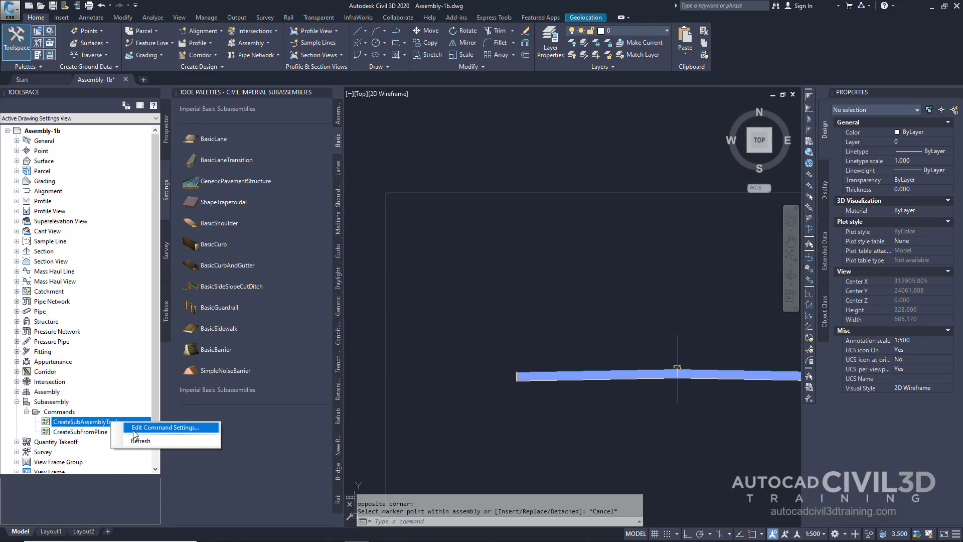
{"action": "left_click", "coordinate": [134, 429]}
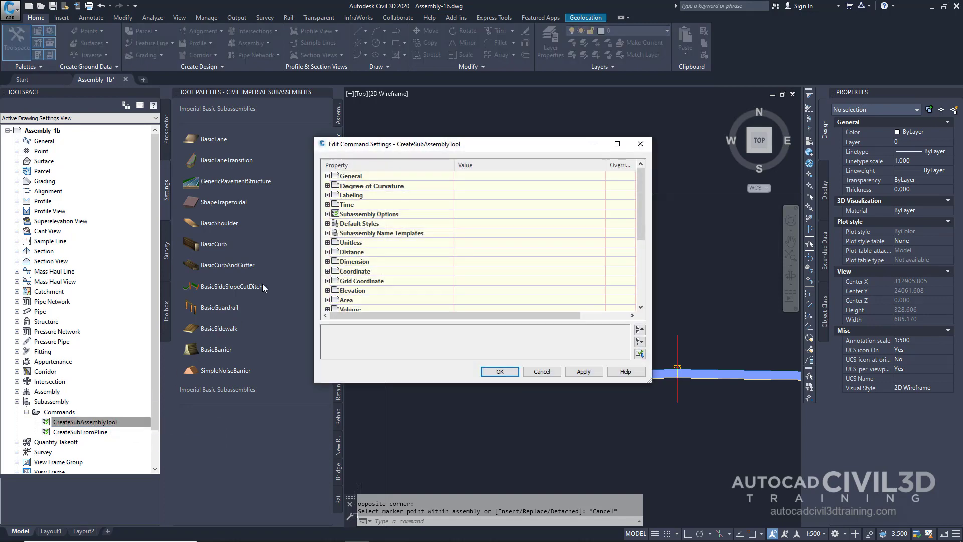
{"action": "left_click", "coordinate": [327, 214]}
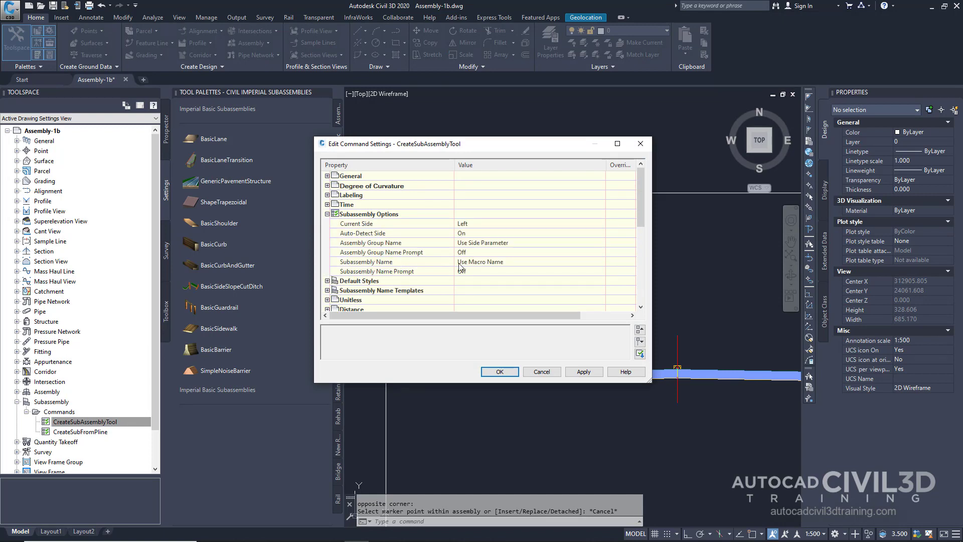
{"action": "left_click", "coordinate": [519, 263]}
{"action": "left_click", "coordinate": [522, 262]}
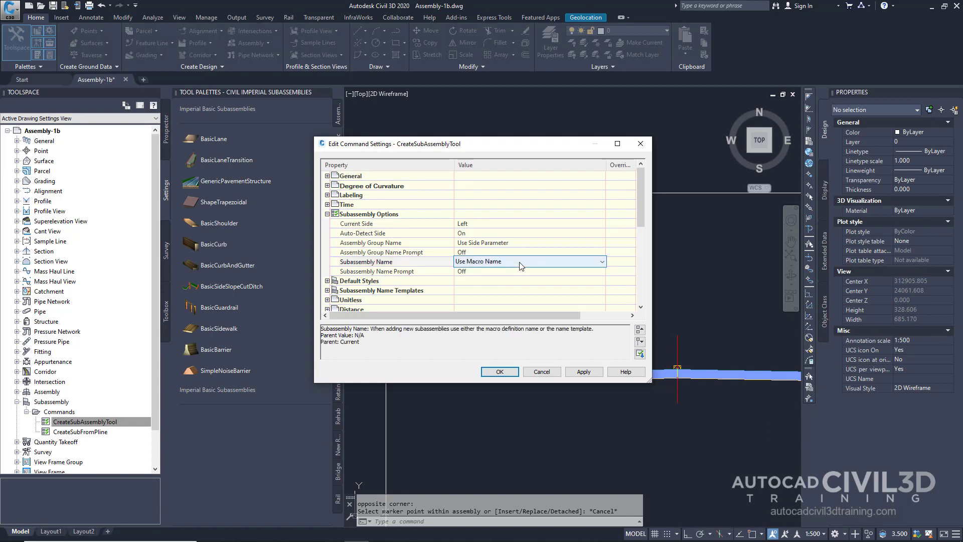
{"action": "left_click", "coordinate": [520, 266]}
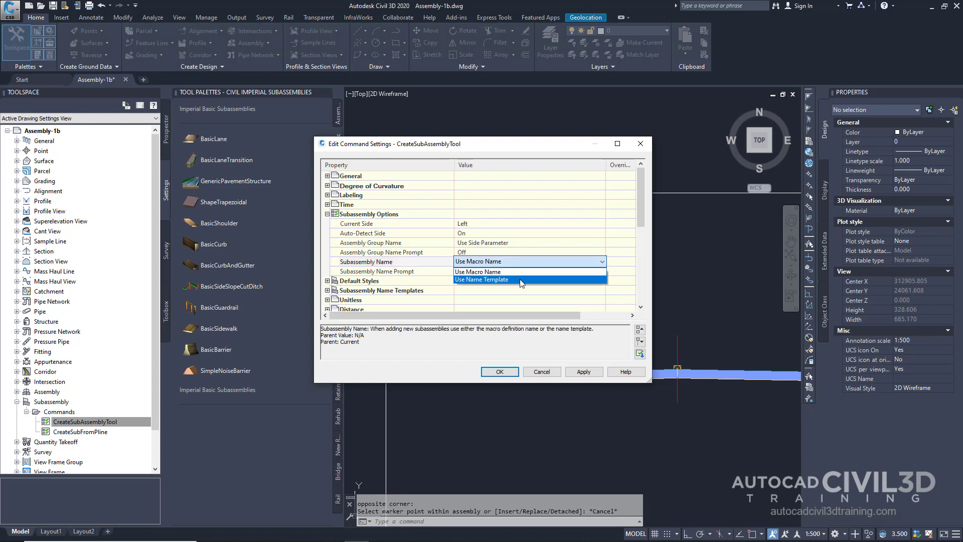
{"action": "left_click", "coordinate": [521, 280]}
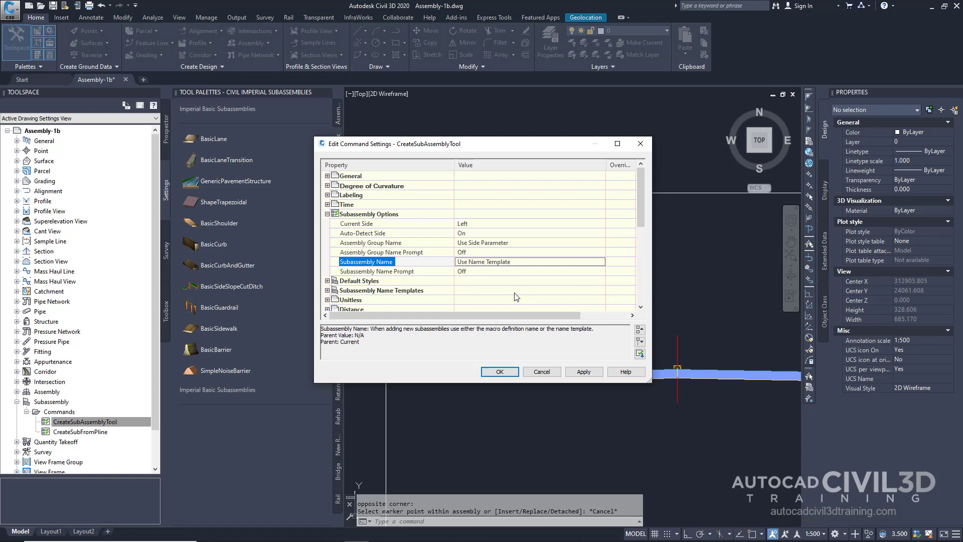
{"action": "left_click", "coordinate": [503, 370]}
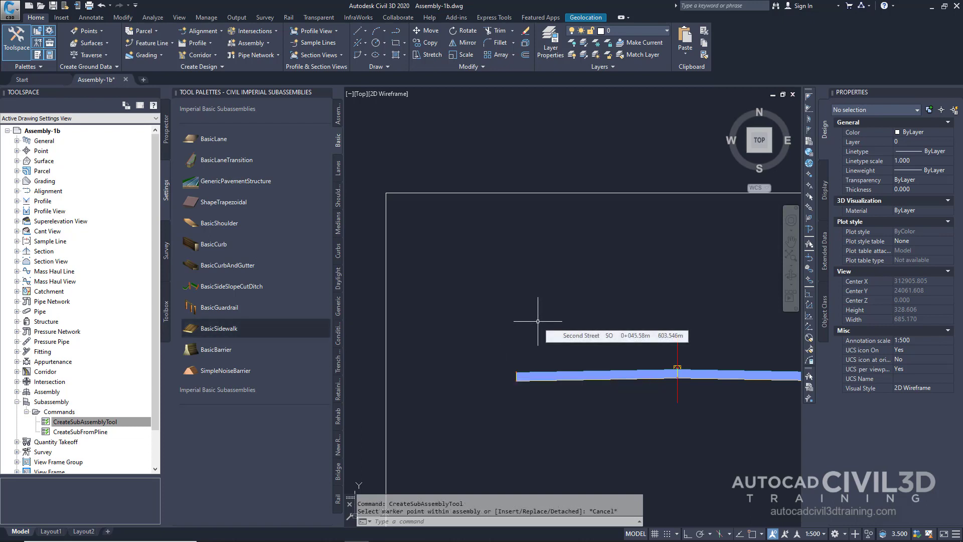
Pick BasicCurbAndGutter, set its Side to Right, and attach it at the right lane's outer end.
{"action": "key", "text": "Escape"}
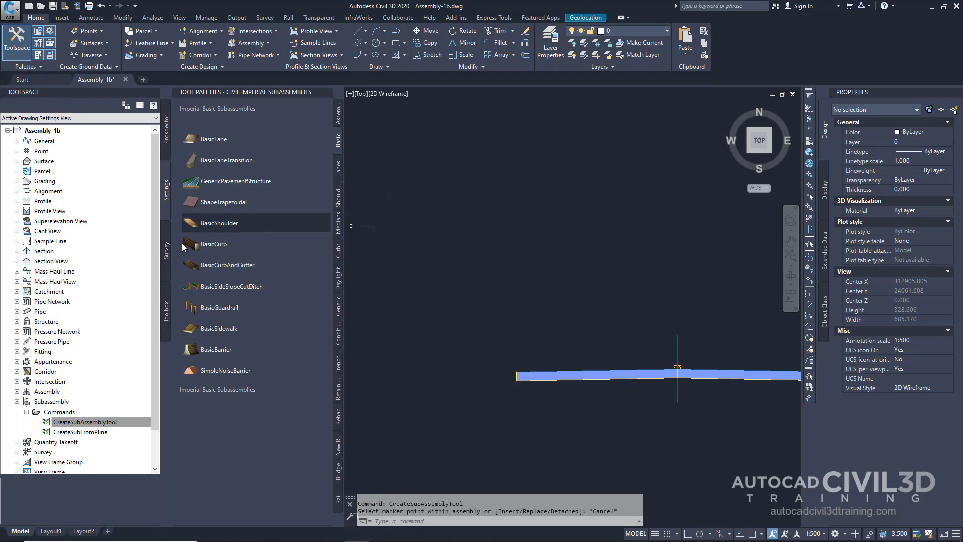
{"action": "left_click", "coordinate": [246, 268]}
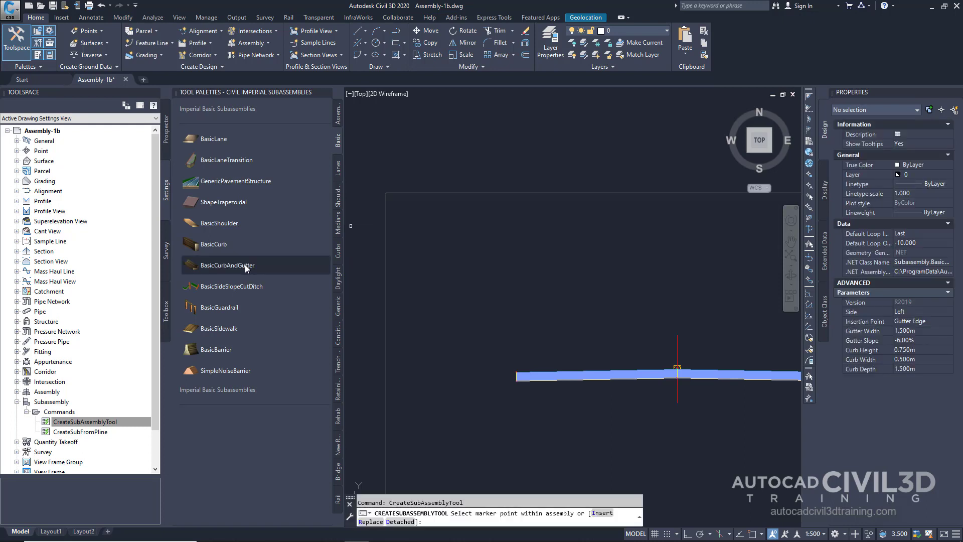
{"action": "left_click", "coordinate": [919, 311]}
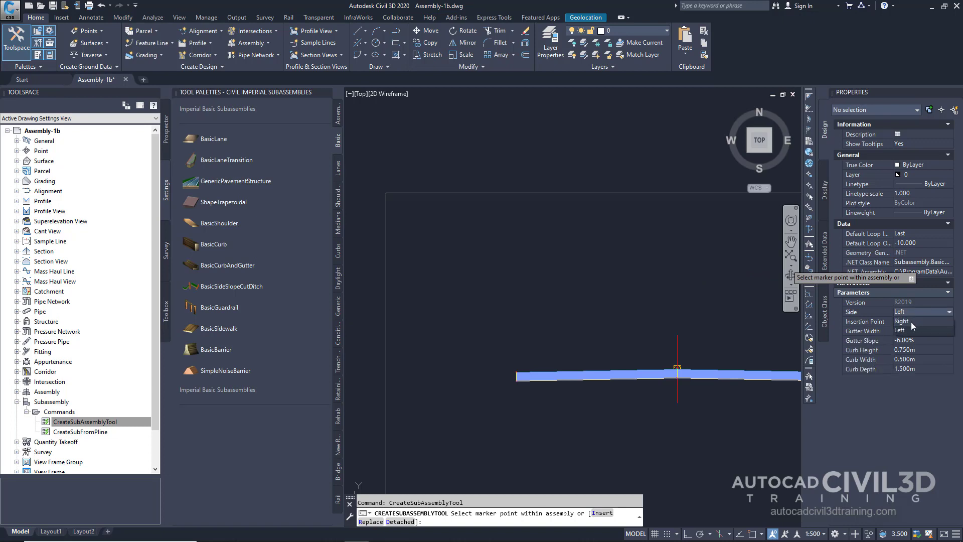
{"action": "left_click", "coordinate": [911, 321]}
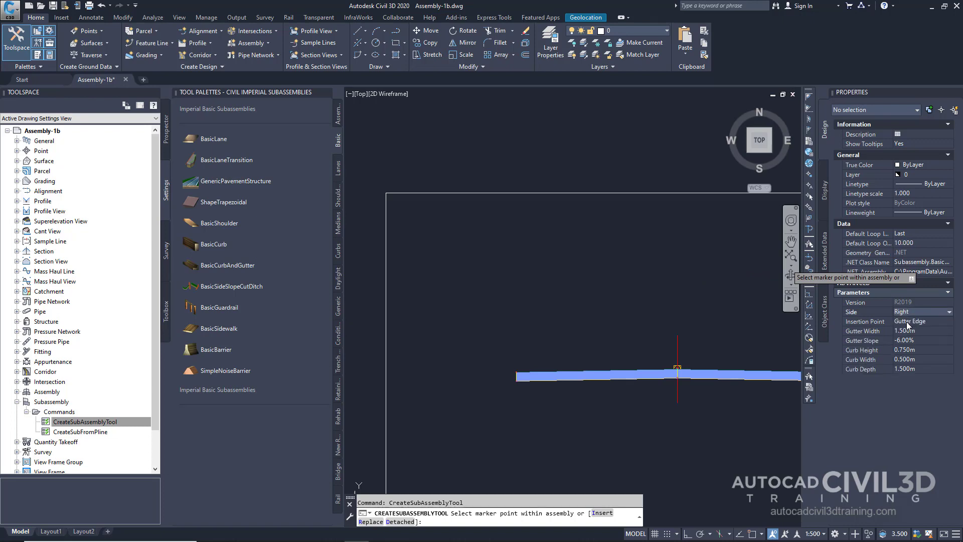
{"action": "middle_click_drag", "start_coordinate": [700, 378], "coordinate": [531, 391]}
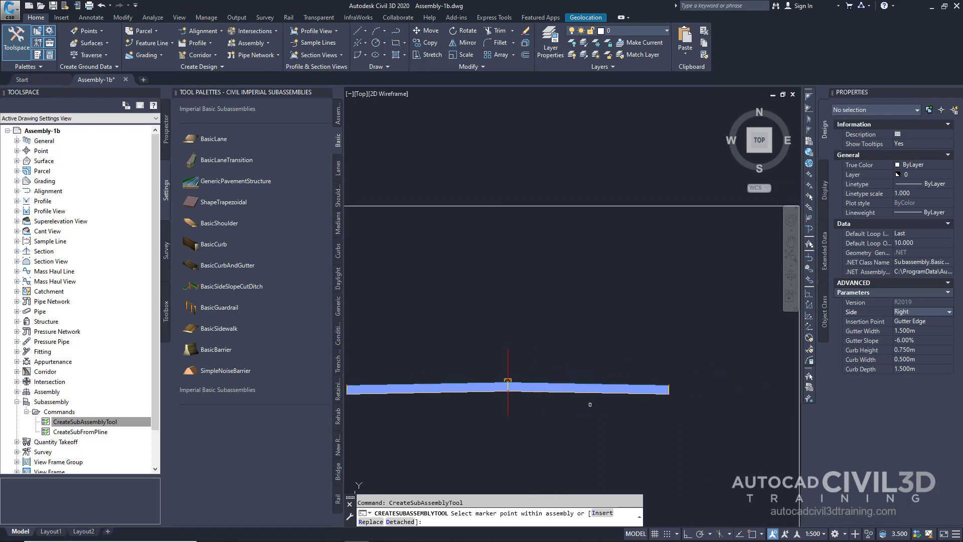
{"action": "scroll", "coordinate": [655, 401], "scroll_direction": "up", "scroll_amount": 5}
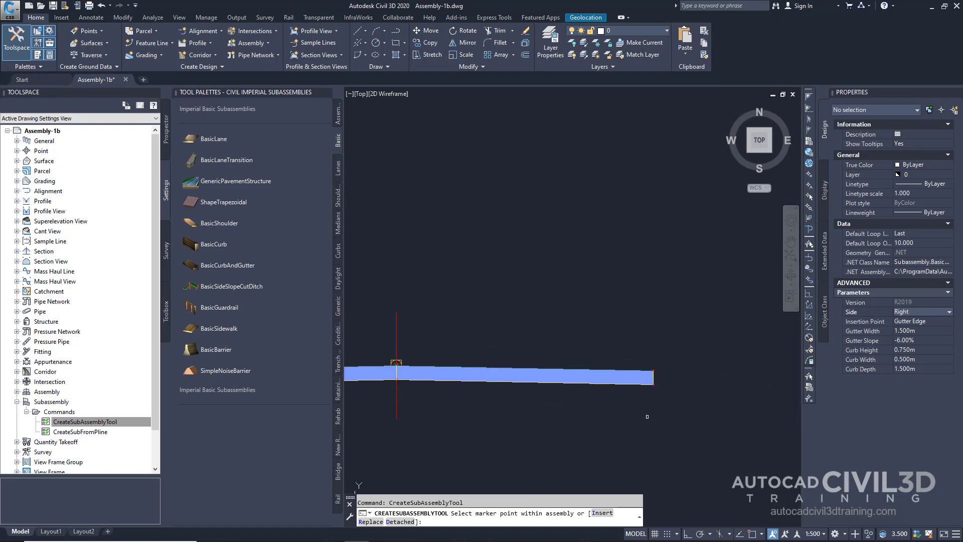
{"action": "scroll", "coordinate": [663, 346], "scroll_direction": "up", "scroll_amount": 2}
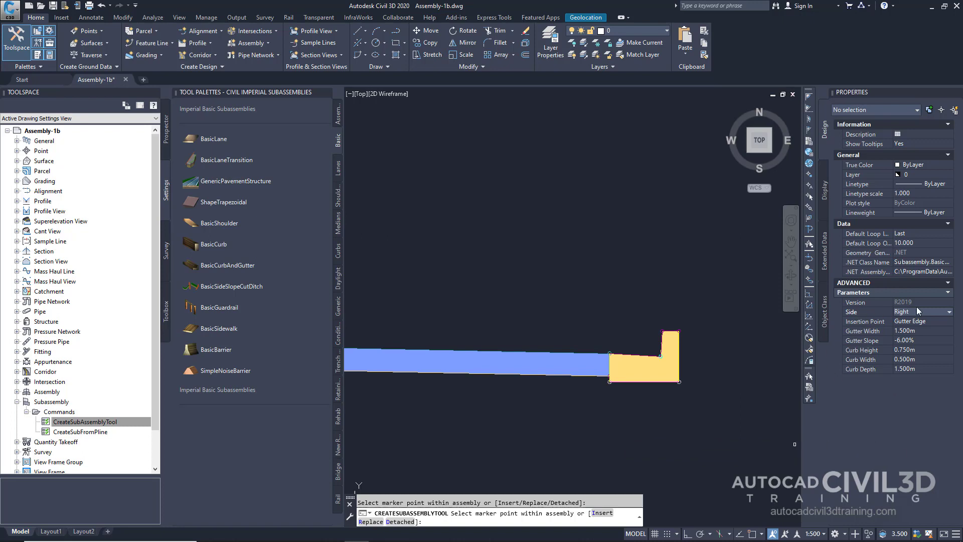
Set the curb's Side to Left, attach it at the left lane's outer end, then view the whole assembly.
{"action": "left_click", "coordinate": [915, 309]}
{"action": "left_click", "coordinate": [909, 330]}
{"action": "mouse_move", "coordinate": [506, 406]}
{"action": "middle_mouse_down"}
{"action": "mouse_move", "coordinate": [708, 411]}
{"action": "mouse_move", "coordinate": [671, 418]}
{"action": "middle_mouse_up"}
{"action": "middle_click_drag", "start_coordinate": [502, 419], "coordinate": [600, 427]}
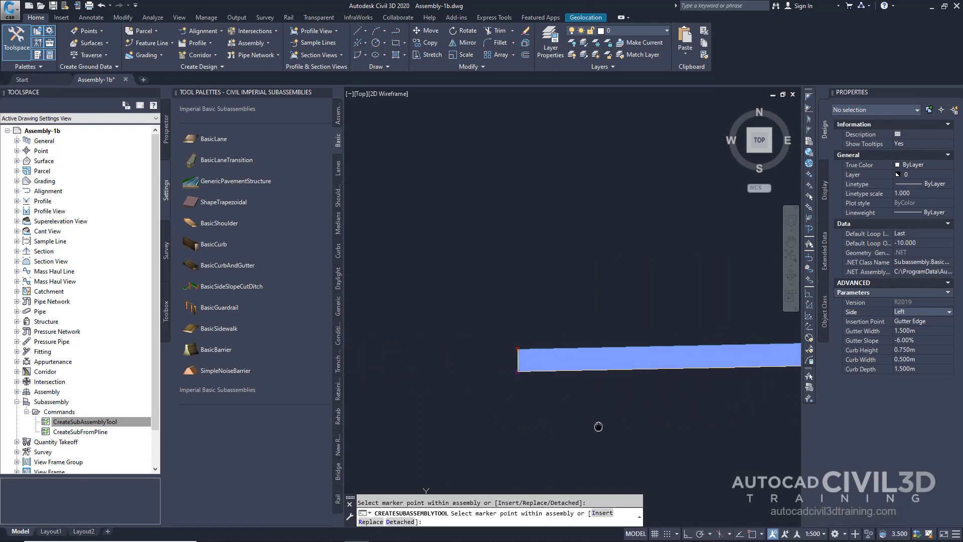
{"action": "scroll", "coordinate": [537, 352], "scroll_direction": "up", "scroll_amount": 3}
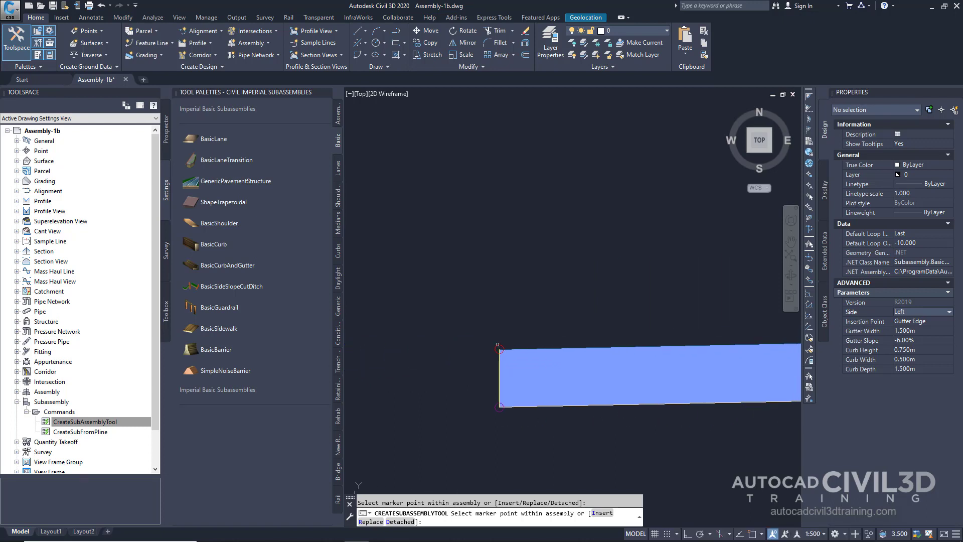
{"action": "scroll", "coordinate": [497, 345], "scroll_direction": "down", "scroll_amount": 3}
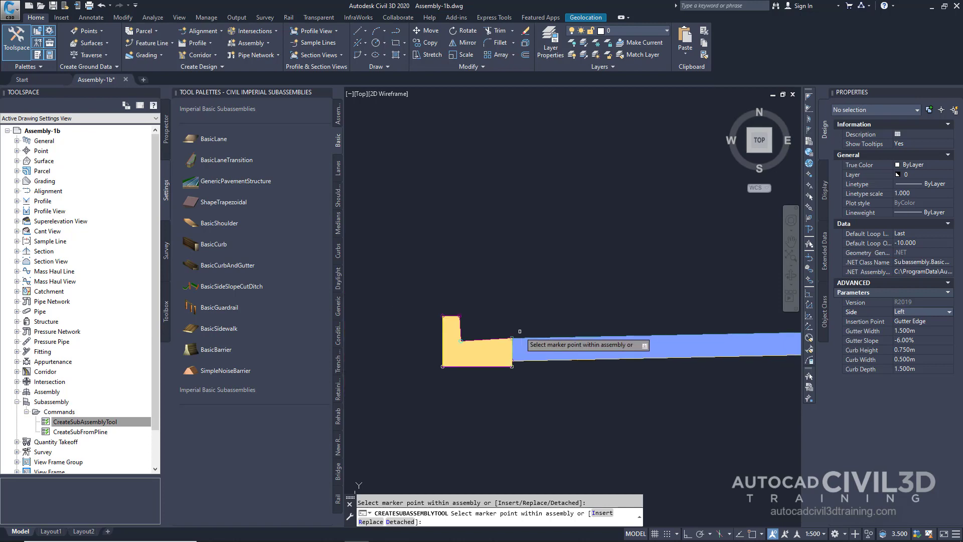
{"action": "scroll", "coordinate": [520, 330], "scroll_direction": "down", "scroll_amount": 3}
{"action": "scroll", "coordinate": [477, 371], "scroll_direction": "down", "scroll_amount": 2}
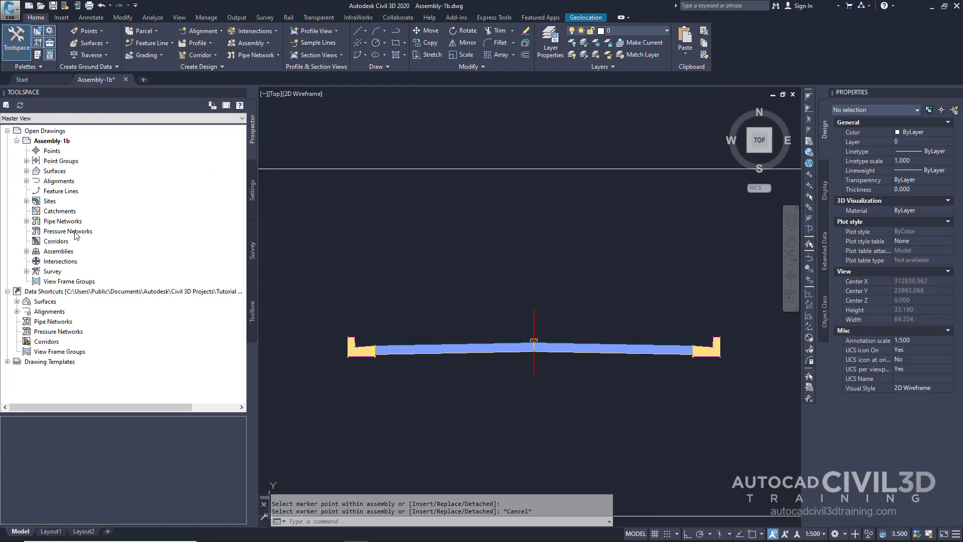
Expand Assemblies > Assembly - (1) > Baseline in Prospector to list the Right and Left BasicLane and BasicCurbAndGutter subassemblies.
{"action": "left_click", "coordinate": [26, 251]}
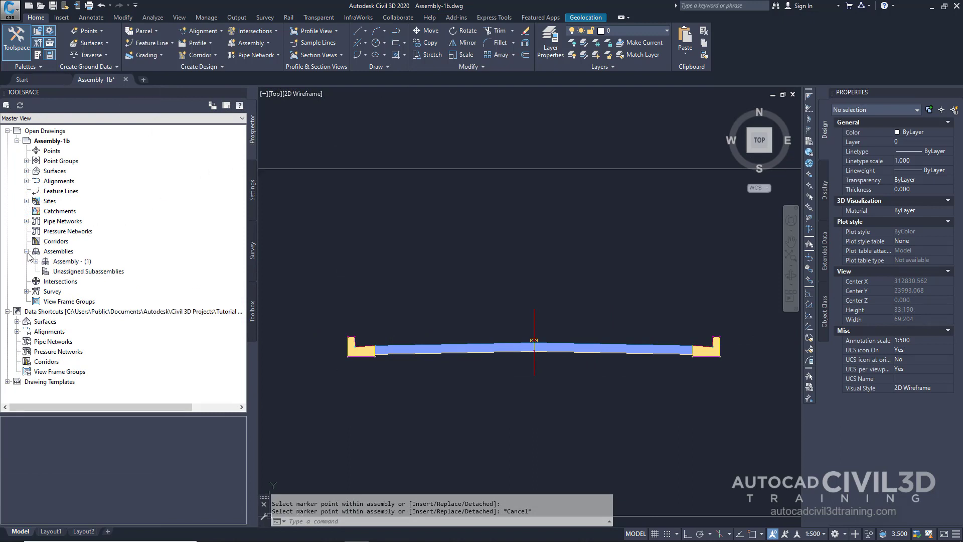
{"action": "left_click", "coordinate": [36, 261]}
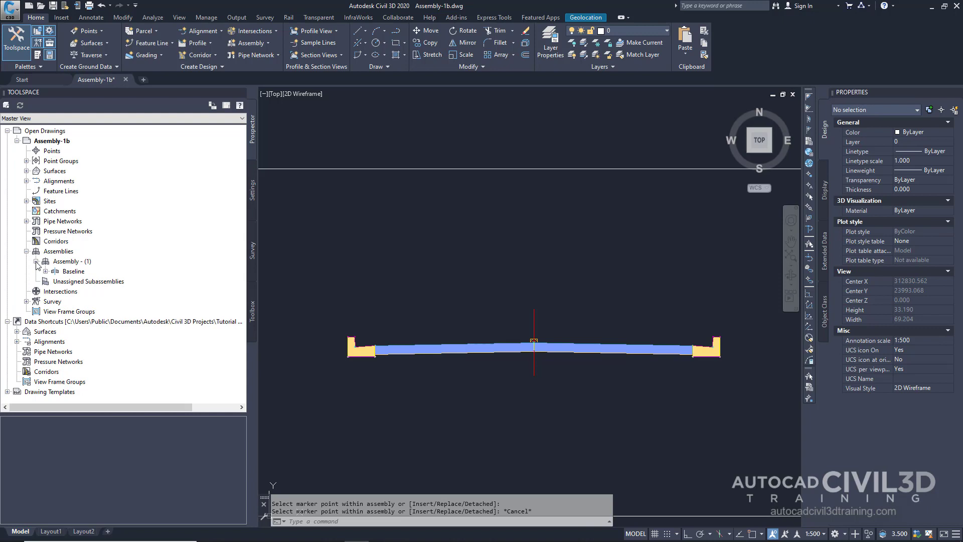
{"action": "left_click", "coordinate": [45, 271]}
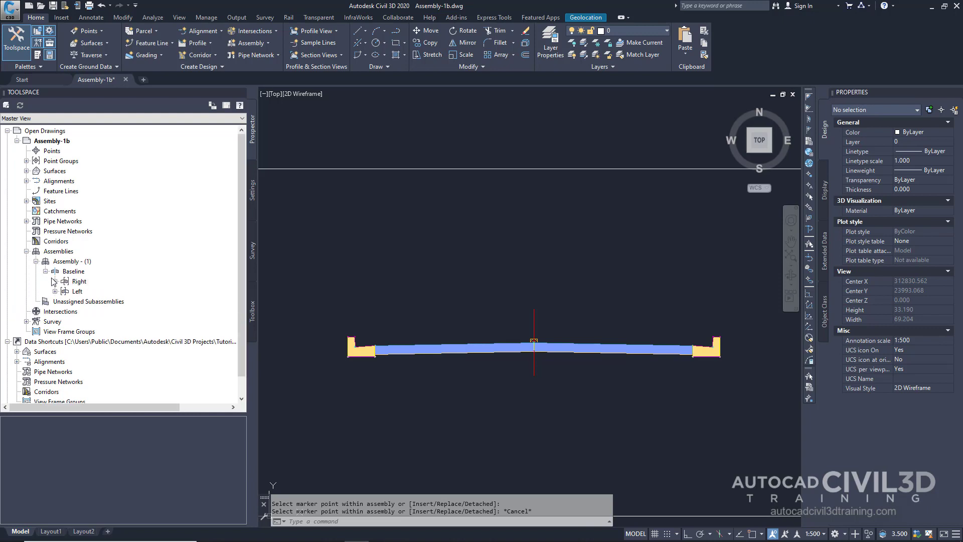
{"action": "left_click", "coordinate": [55, 281]}
{"action": "left_click", "coordinate": [56, 311]}
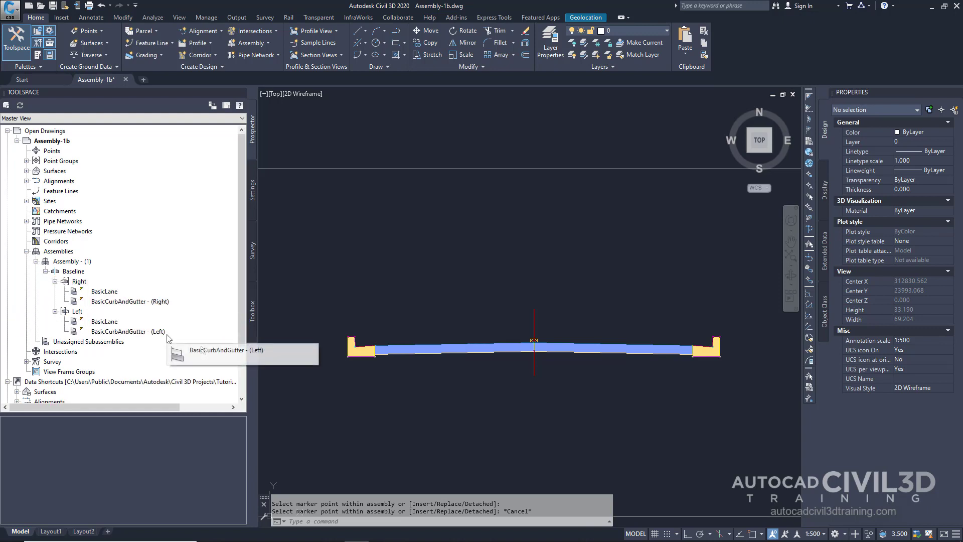